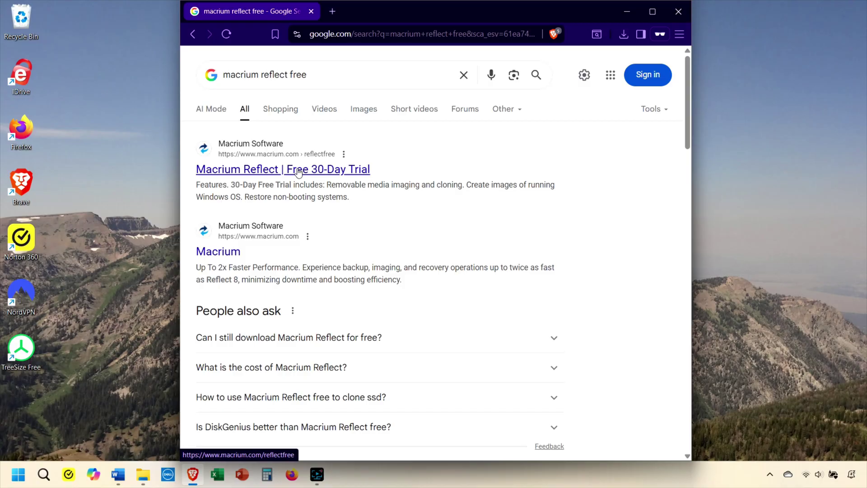
# - Open the 'Macrium Reflect | Free 30-Day Trial' result and jump to the Reflect Home trial options
pyautogui.click(298, 170)
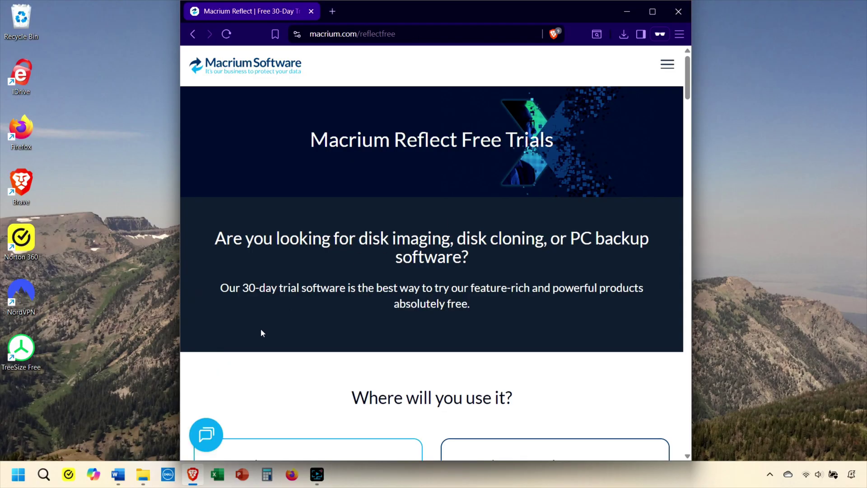
pyautogui.scroll(-2, 254, 333)
pyautogui.scroll(-6, 260, 316)
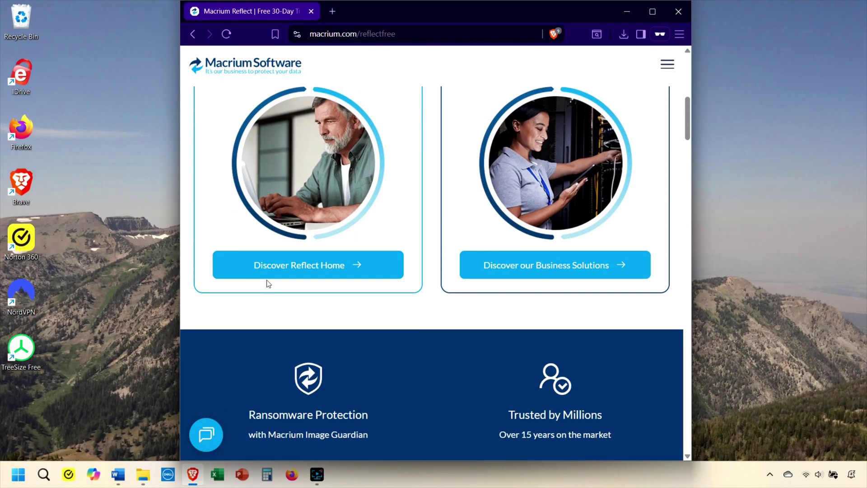
pyautogui.click(275, 271)
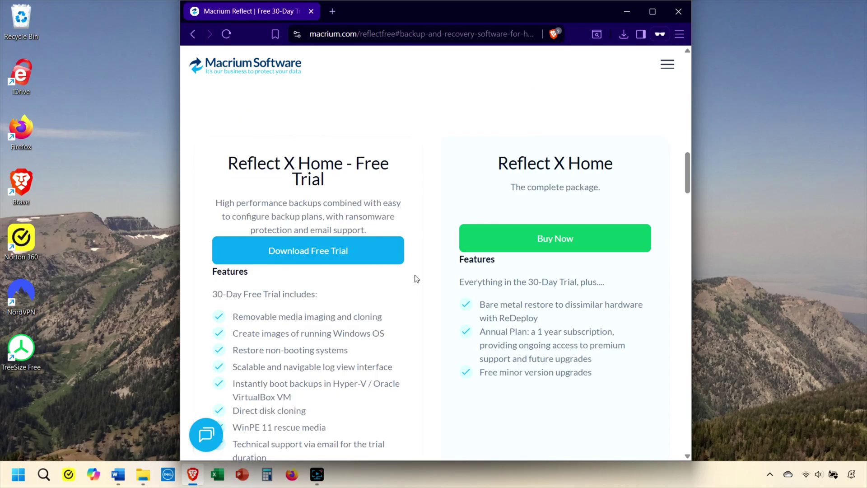
pyautogui.scroll(-1, 417, 278)
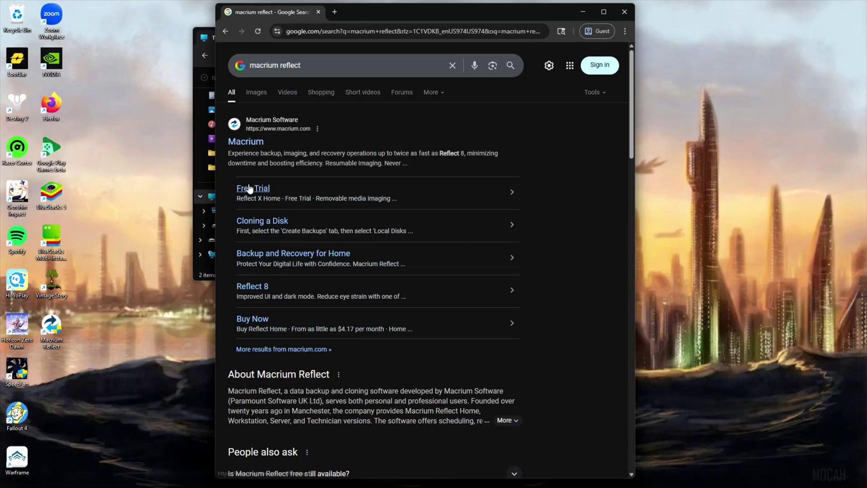
# - Open Macrium's Free Trial sitelink and go to the Reflect Home trial and pricing cards
pyautogui.click(249, 185)
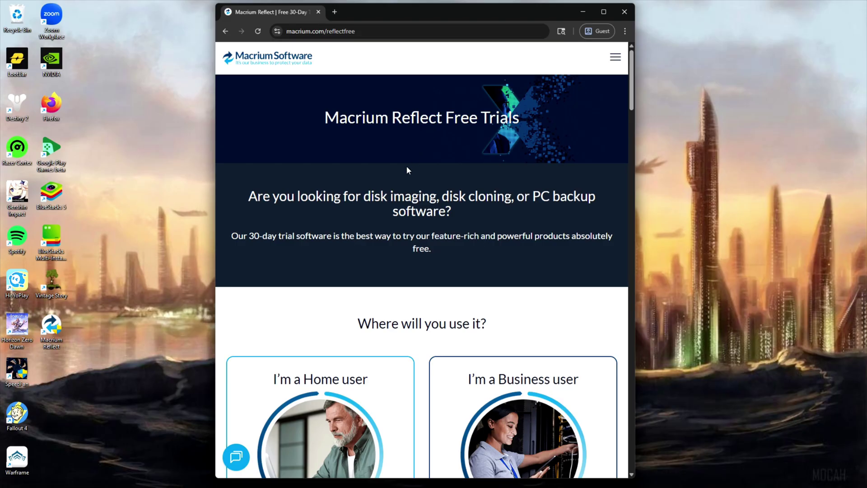
pyautogui.scroll(-7, 371, 189)
pyautogui.click(329, 179)
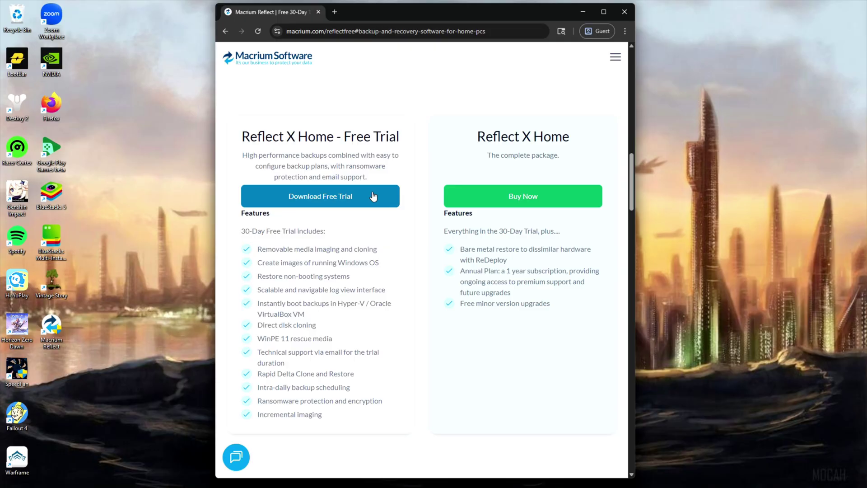
pyautogui.scroll(-8, 373, 196)
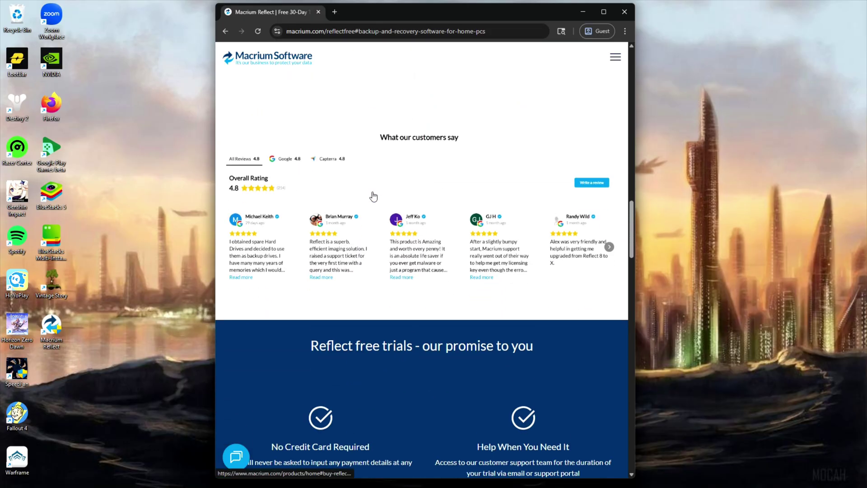
pyautogui.scroll(8, 373, 196)
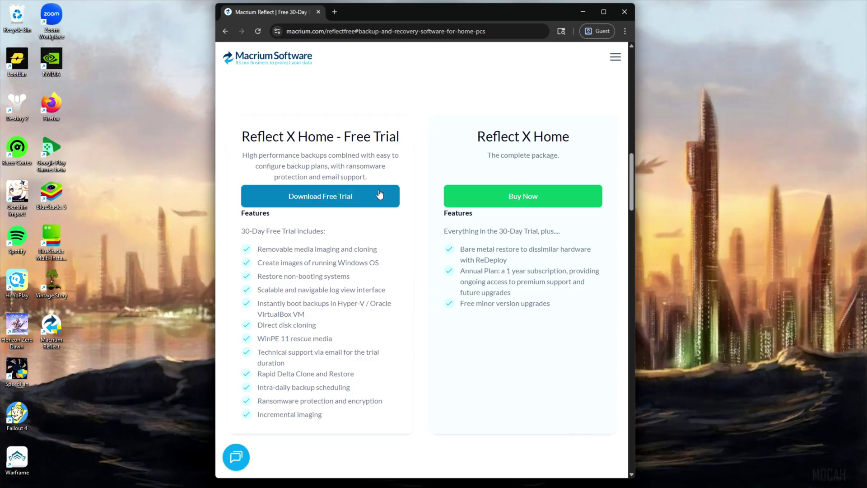
# - Download the 64-bit Reflect X Home free trial and review the Macrium Account Register form
pyautogui.click(380, 195)
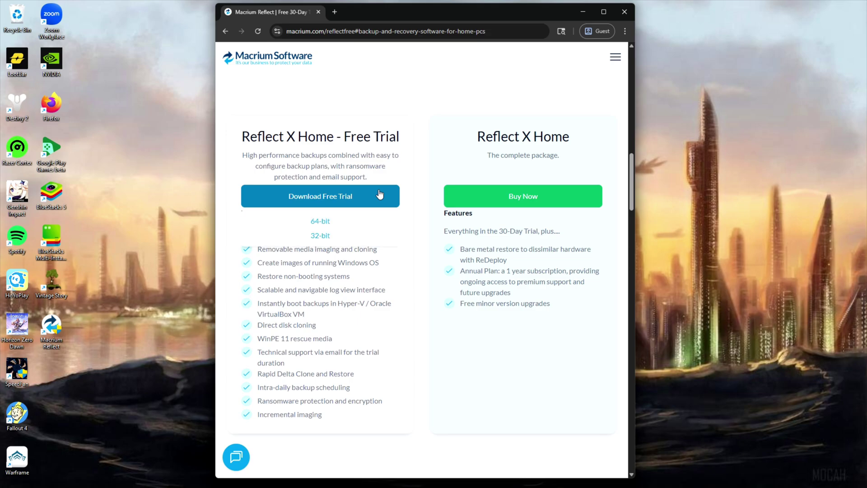
pyautogui.click(322, 224)
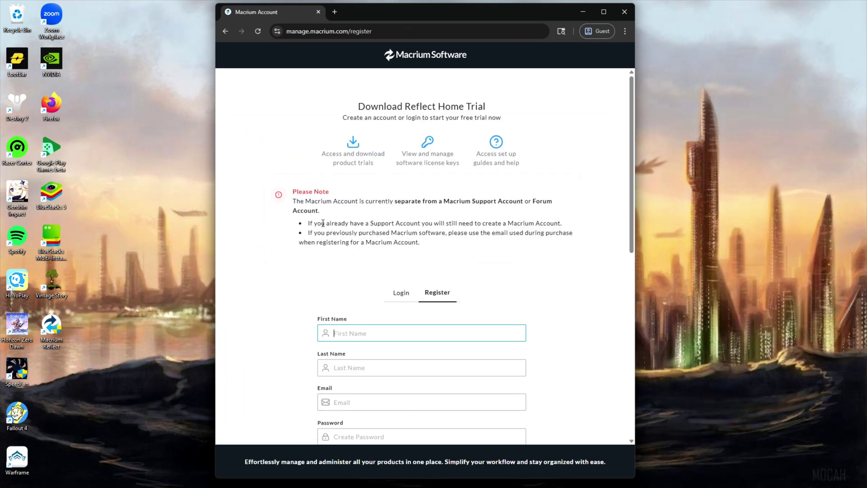
pyautogui.scroll(-6, 323, 223)
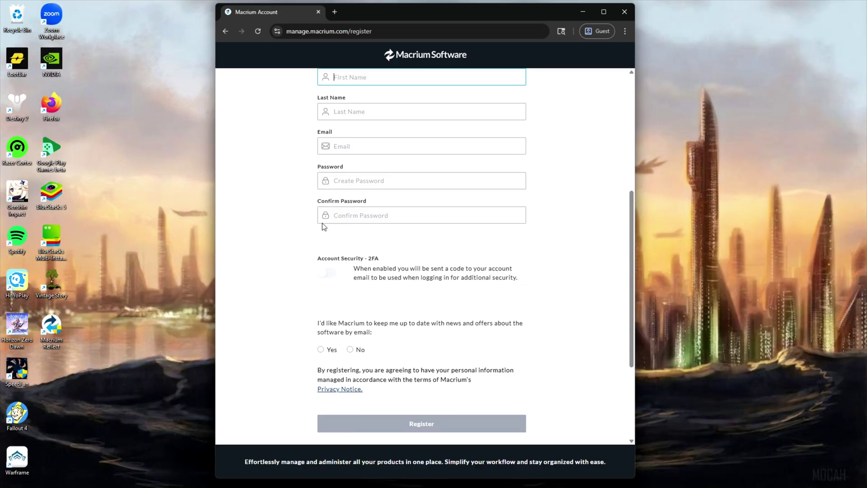
pyautogui.scroll(6, 322, 224)
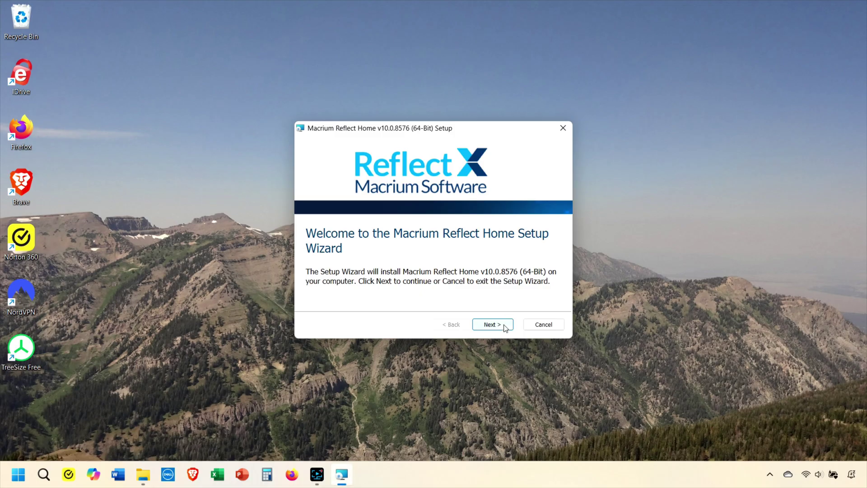
# - Accept the licence and install Macrium Reflect Home as a 30-day trial with default setup options
pyautogui.click(502, 325)
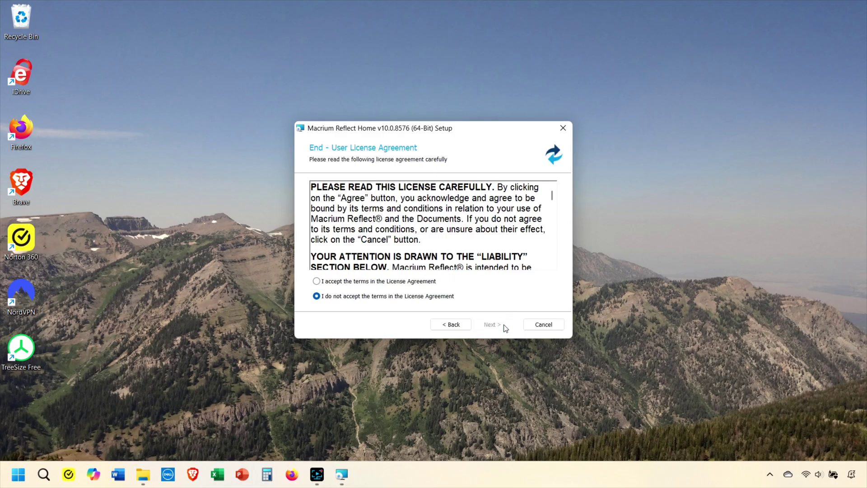
pyautogui.click(401, 283)
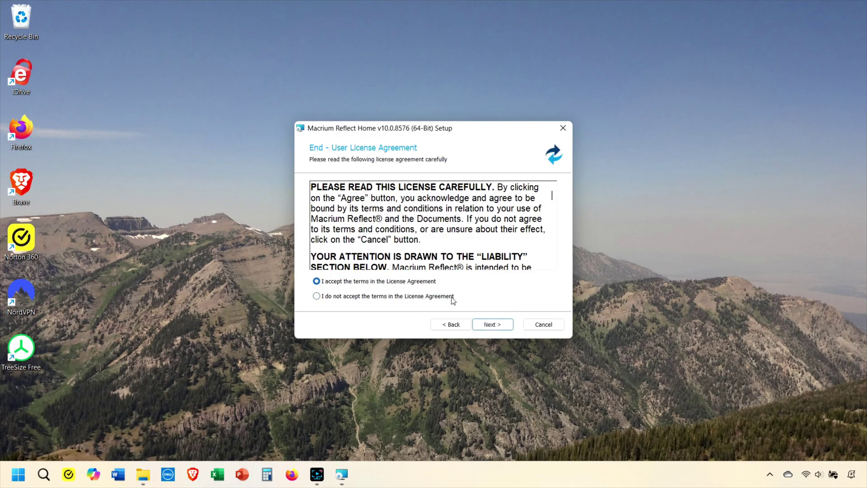
pyautogui.click(490, 325)
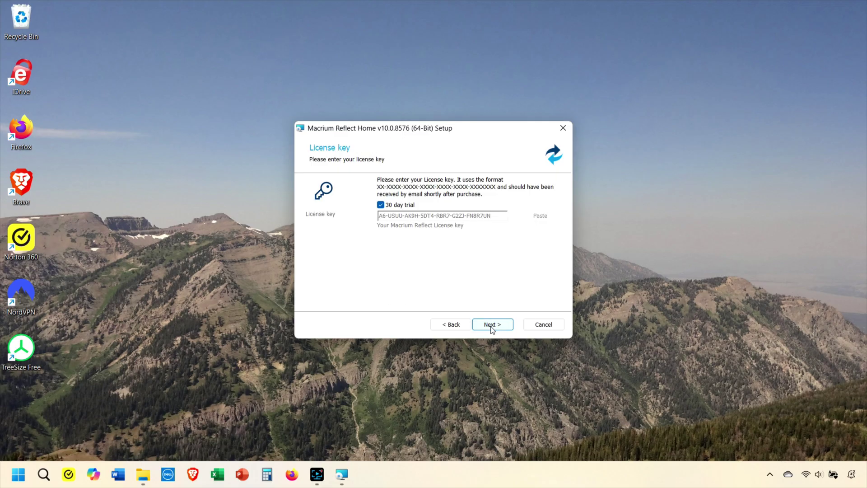
pyautogui.click(492, 326)
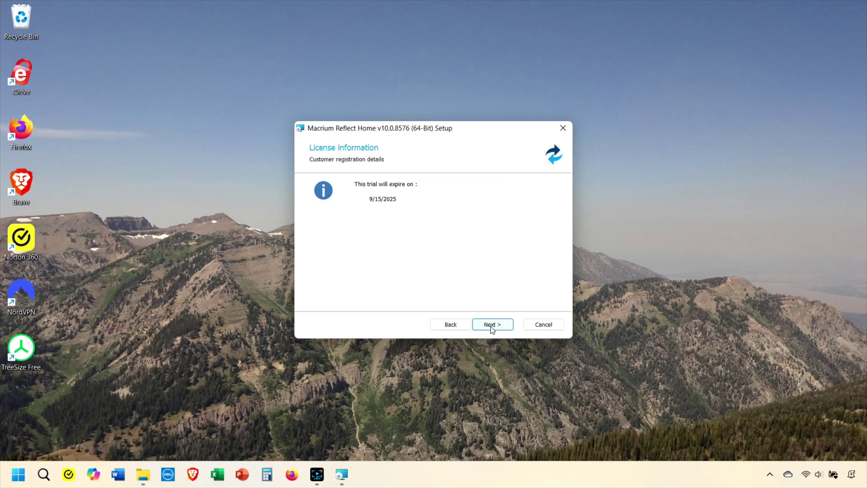
pyautogui.click(491, 326)
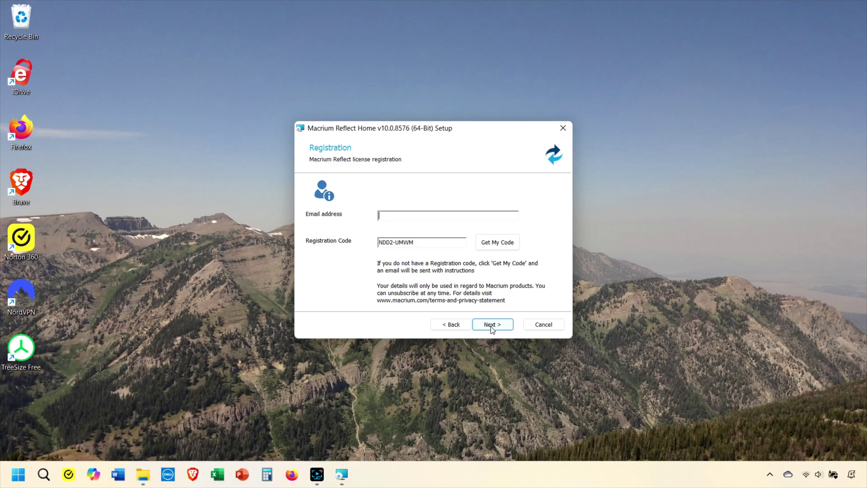
pyautogui.click(492, 326)
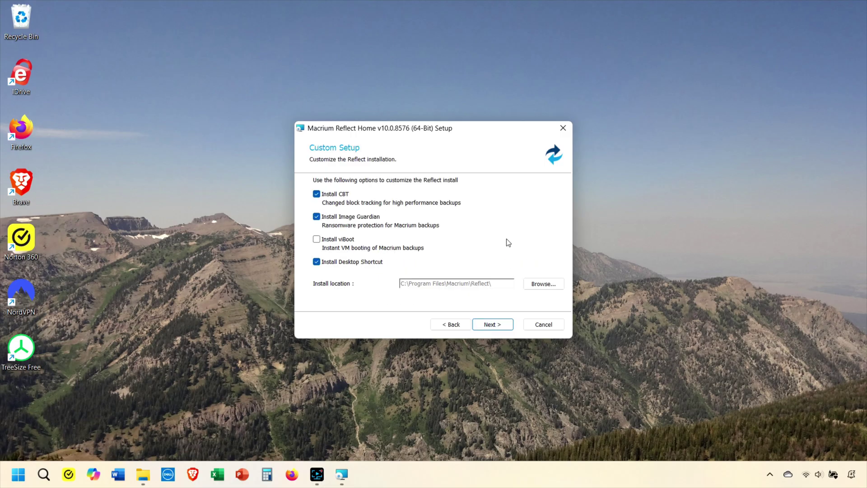
pyautogui.click(505, 326)
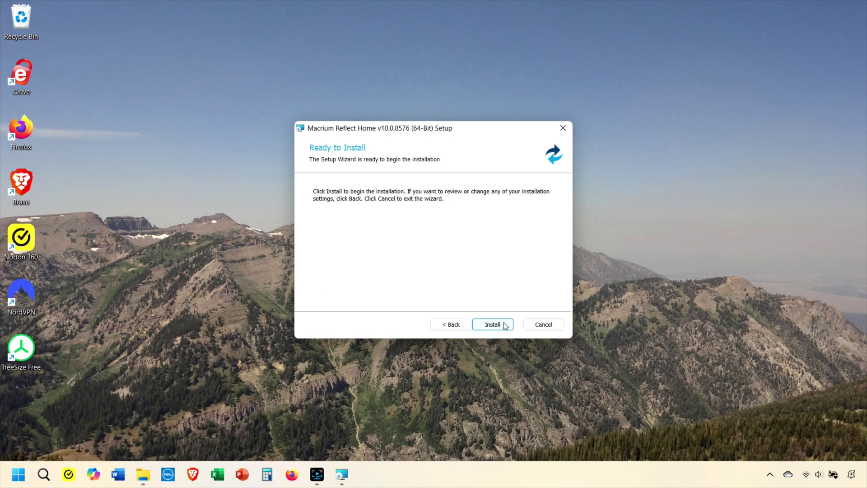
pyautogui.click(506, 326)
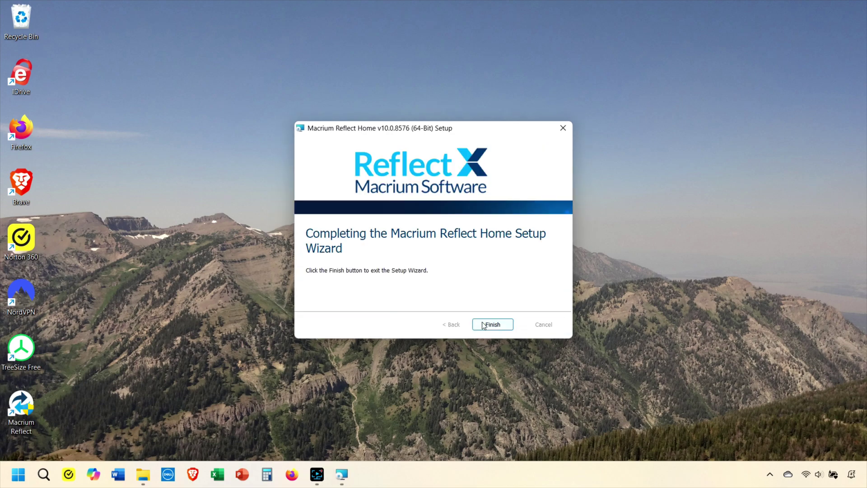
pyautogui.click(485, 323)
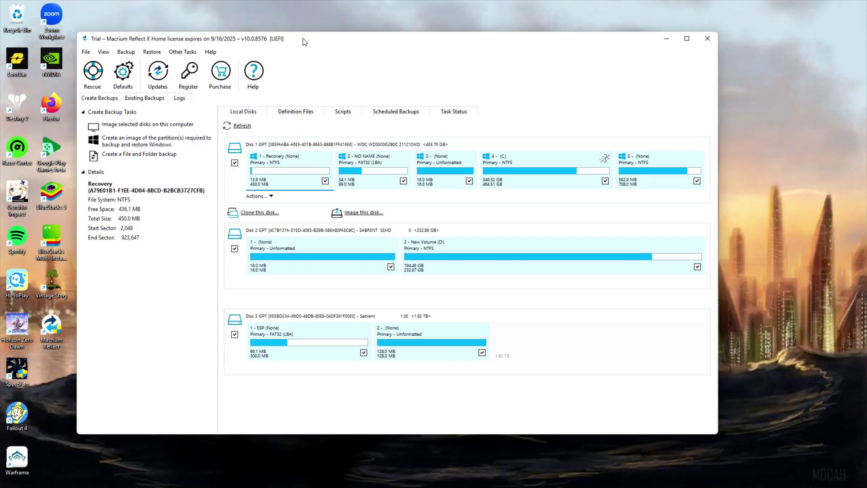
# - Clone Disk 1 onto the 1.82 TB Sabrent Disk 3, deleting both its existing partitions
pyautogui.click(259, 213)
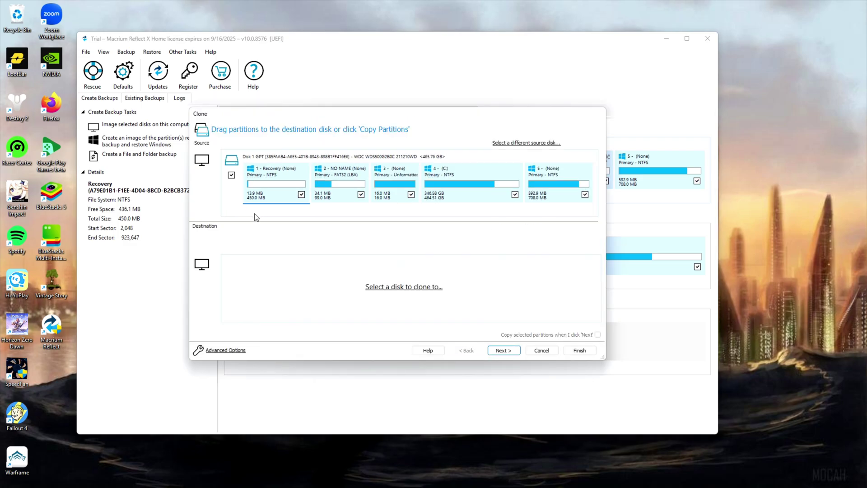
pyautogui.click(401, 285)
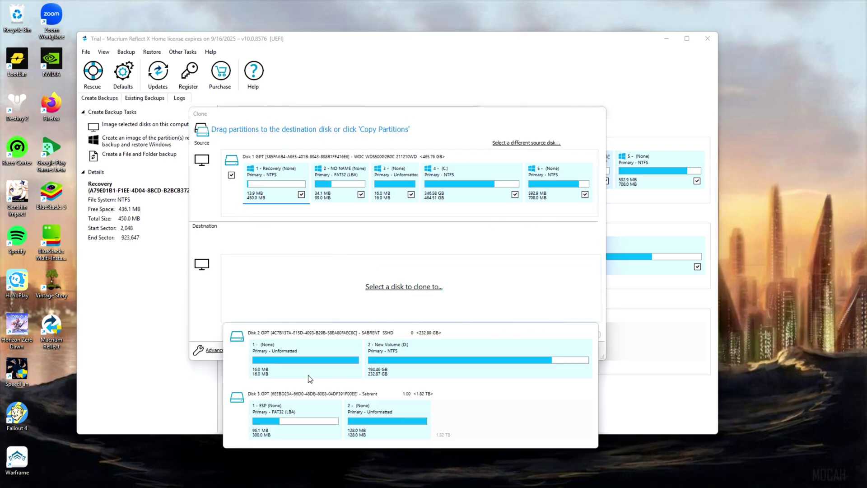
pyautogui.click(353, 431)
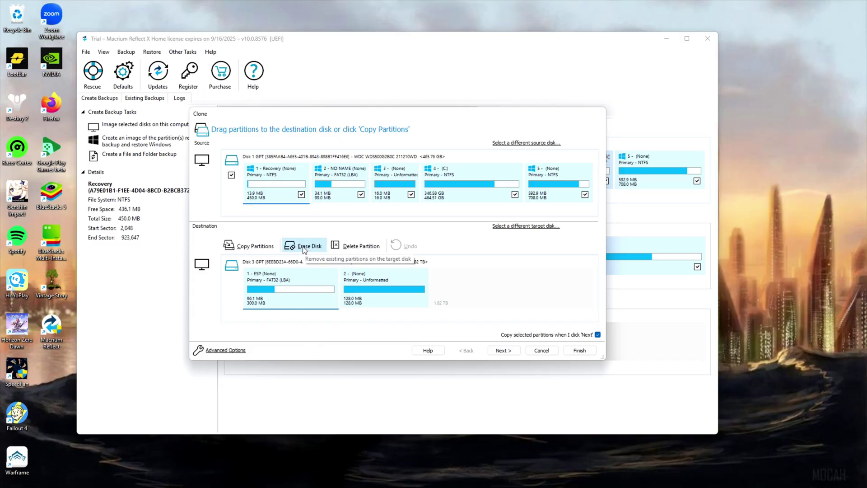
pyautogui.click(357, 246)
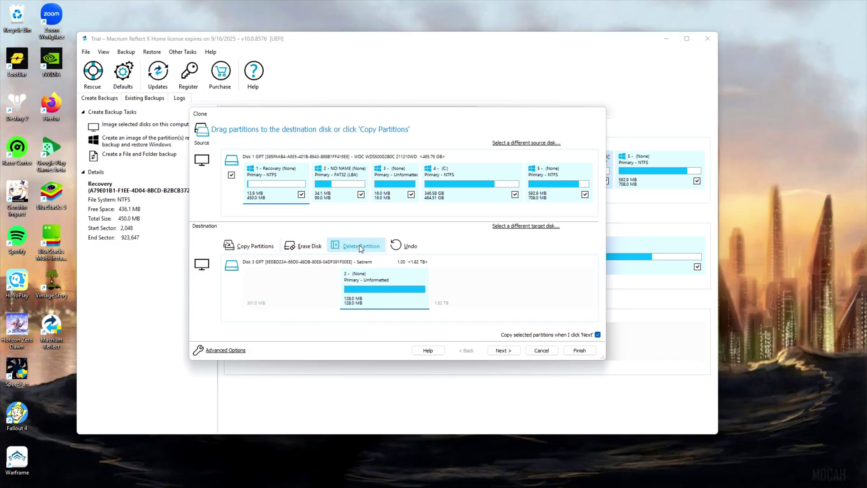
pyautogui.click(360, 247)
pyautogui.click(503, 351)
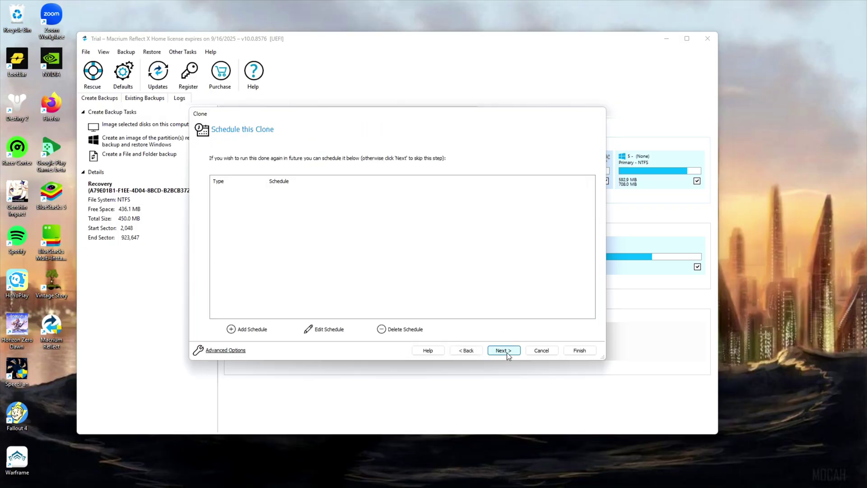
# - Skip scheduling and finish the Clone Summary to start the laptop drive clone
pyautogui.click(506, 352)
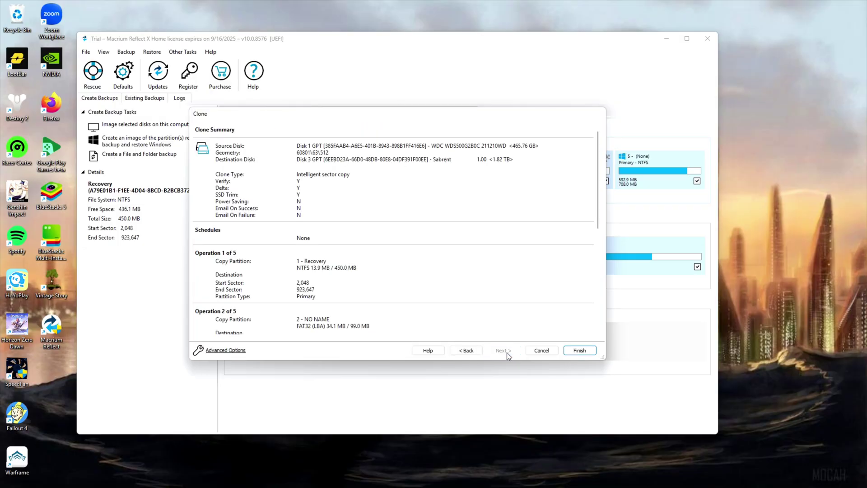
pyautogui.click(579, 350)
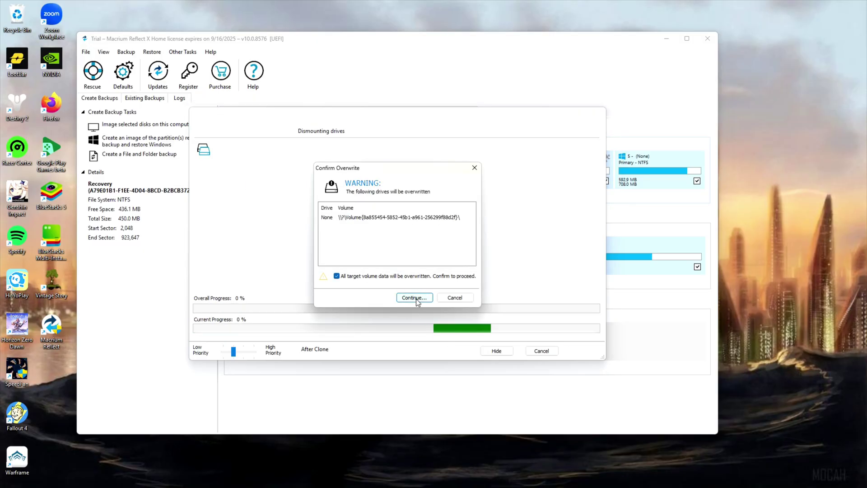
# - Confirm overwriting the destination disk so the clone runs to 100%
pyautogui.click(418, 296)
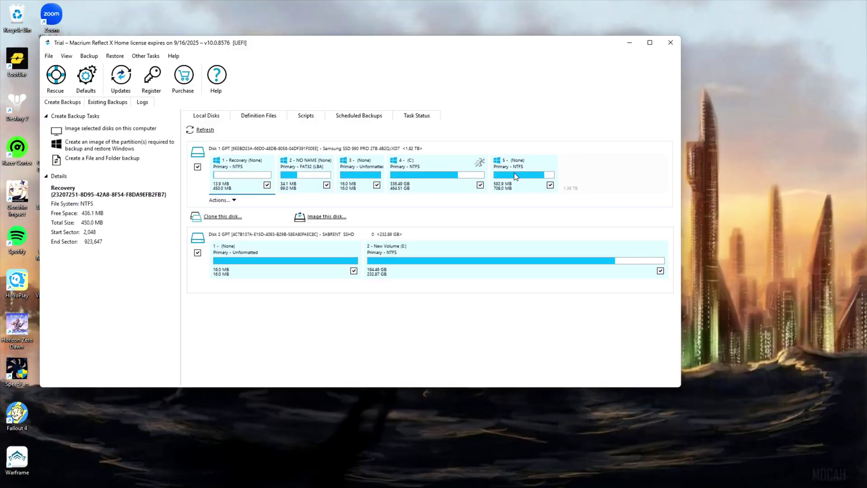
# - Check Disk 2's partitions, including New Volume (E:), and start cloning the 232.89 GB Sabrent disk
pyautogui.click(220, 289)
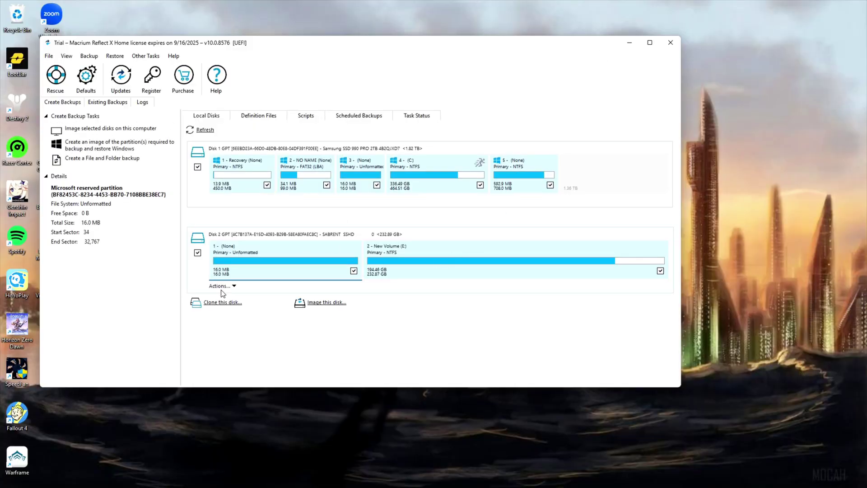
pyautogui.click(433, 277)
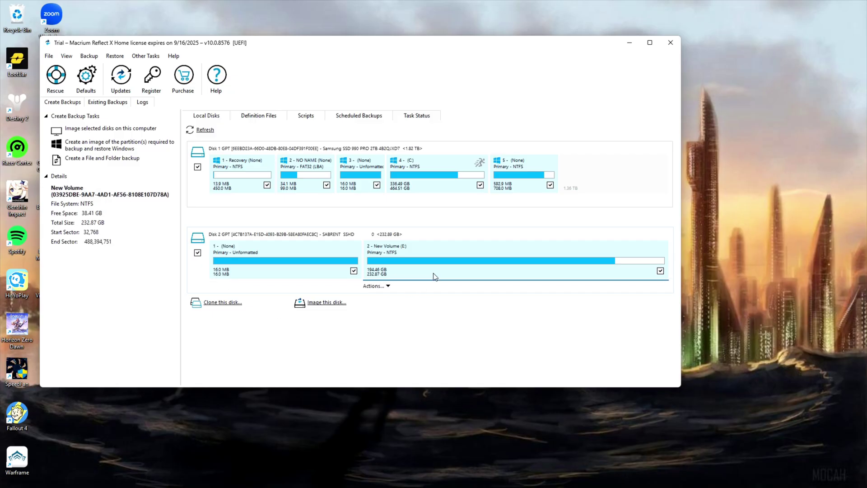
pyautogui.click(223, 303)
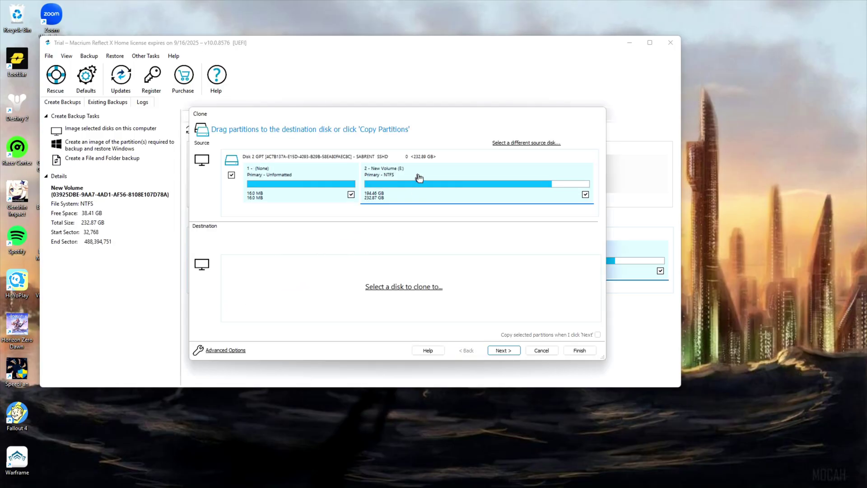
# - Target the Samsung SSD 990 PRO 2TB, exclude partition 1, and place New Volume (E:) after partition 5
pyautogui.click(419, 178)
pyautogui.click(411, 287)
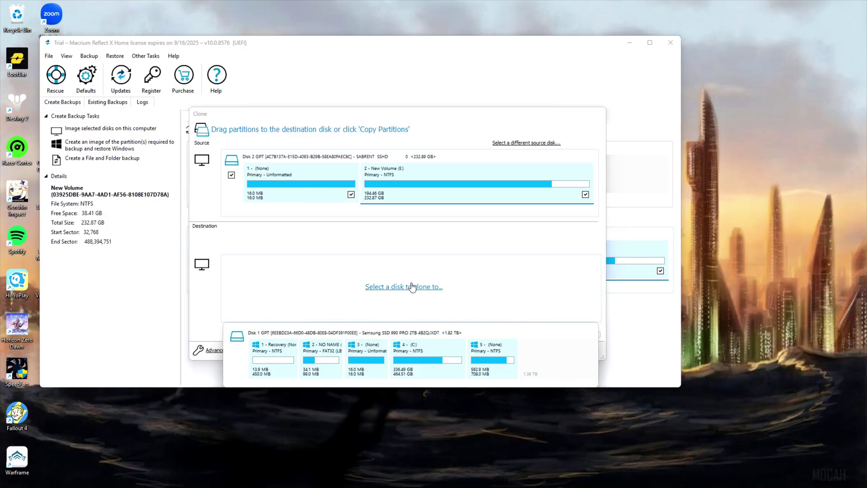
pyautogui.click(248, 363)
pyautogui.click(351, 194)
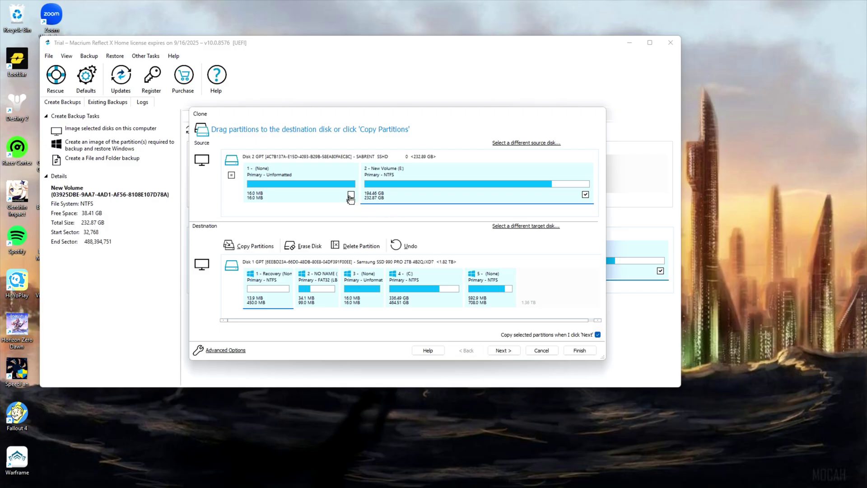
pyautogui.moveTo(416, 175); pyautogui.dragTo(517, 280)
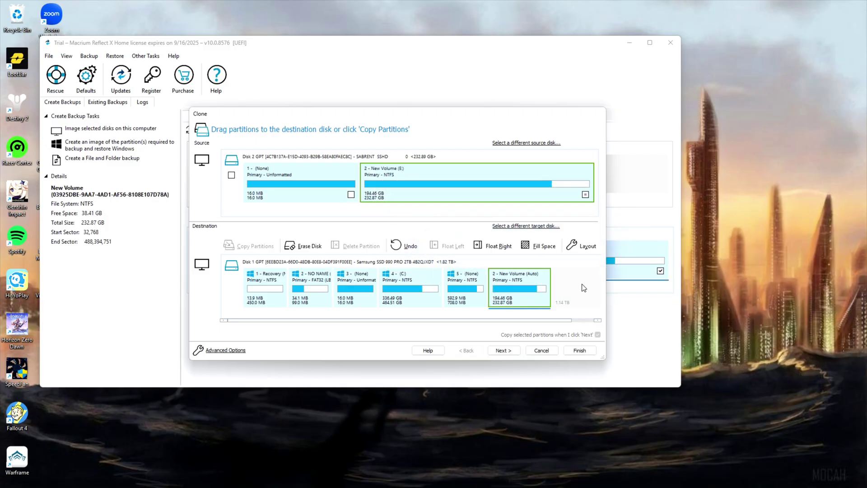
# - Skip scheduling, run the New Volume clone, and dismiss the 'Clone completed' message
pyautogui.click(508, 353)
pyautogui.click(504, 351)
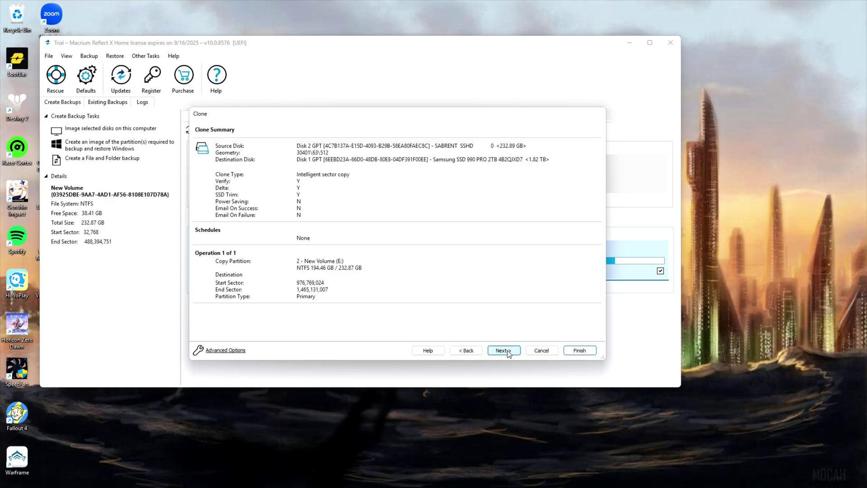
pyautogui.press('Return')
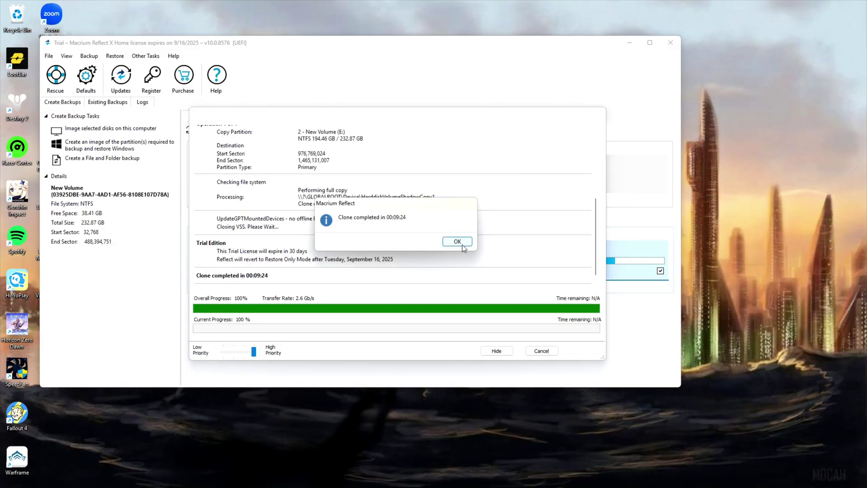
pyautogui.click(458, 242)
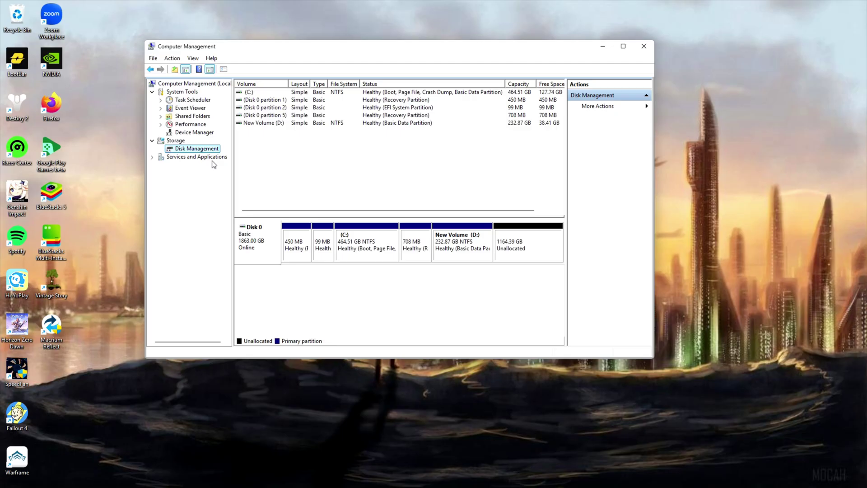
# - Extend New Volume (D:) by 902332 MB of unallocated space, for a 1140790 MB total size
pyautogui.rightClick(466, 250)
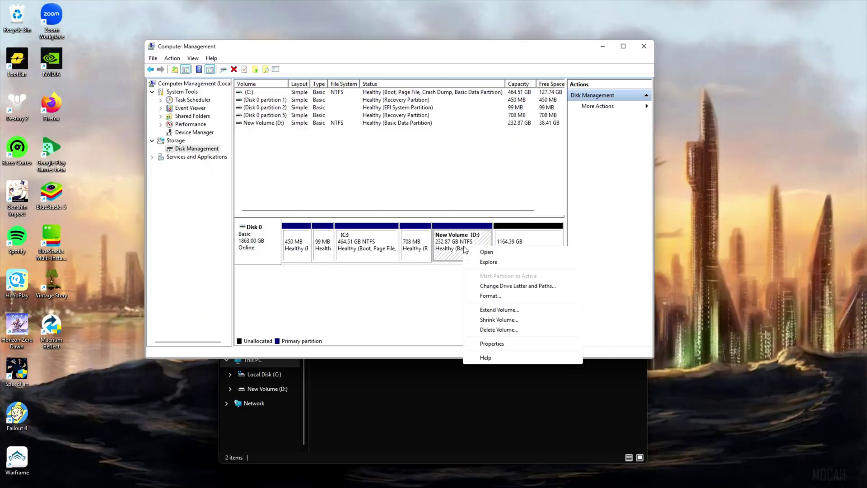
pyautogui.click(496, 311)
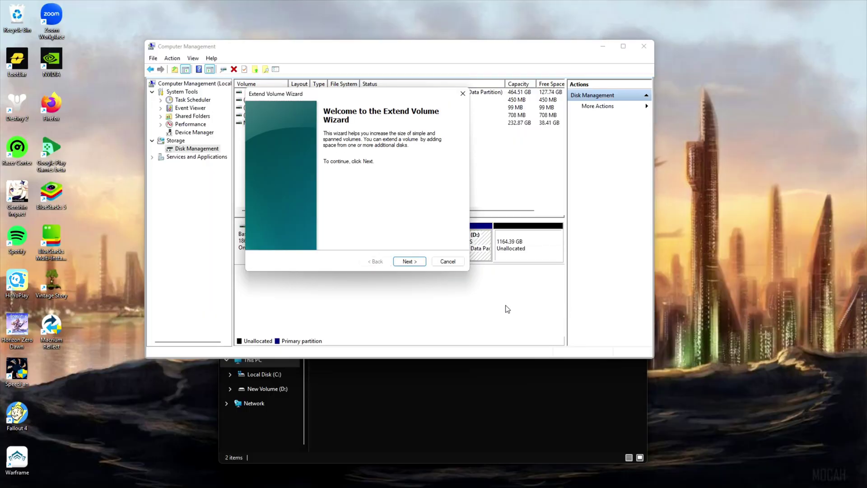
pyautogui.click(416, 264)
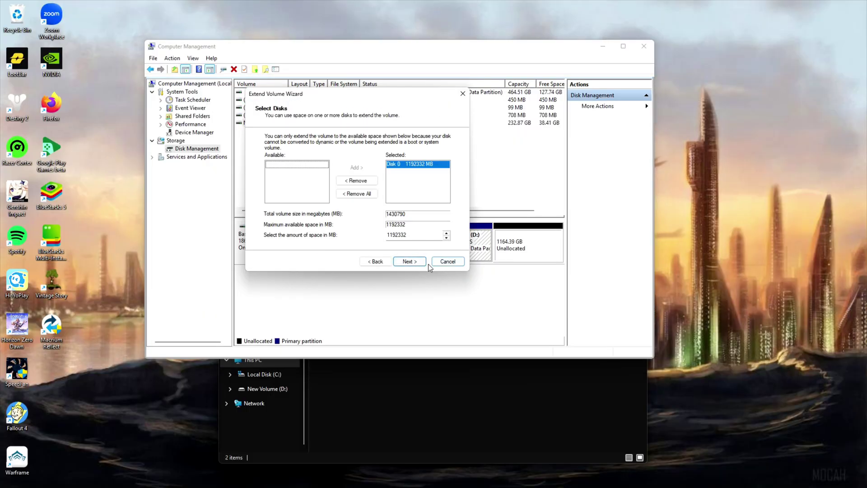
pyautogui.moveTo(396, 235); pyautogui.dragTo(384, 232)
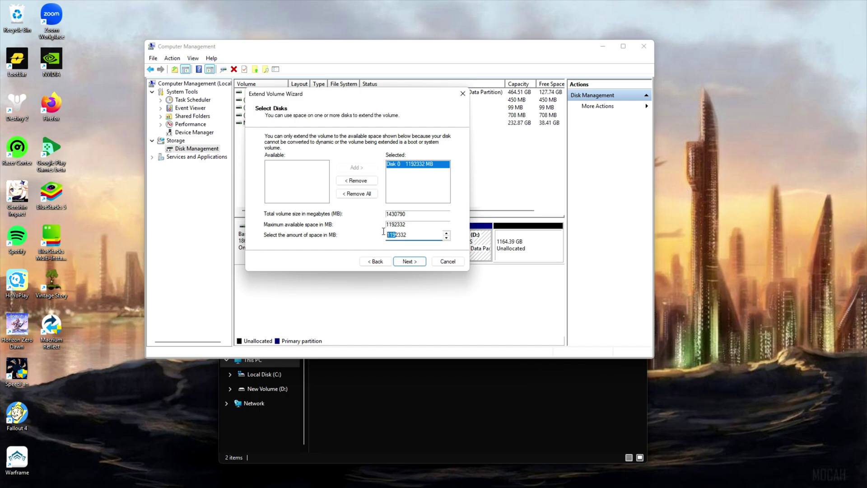
pyautogui.write('90')
pyautogui.click(409, 262)
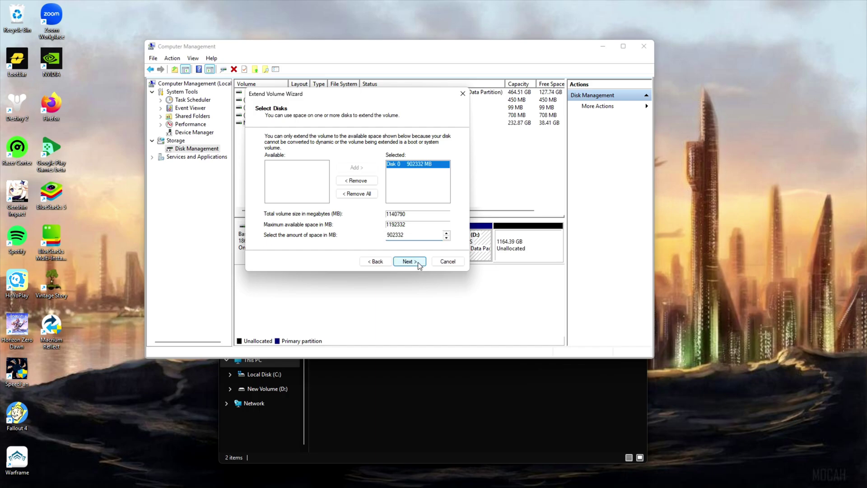